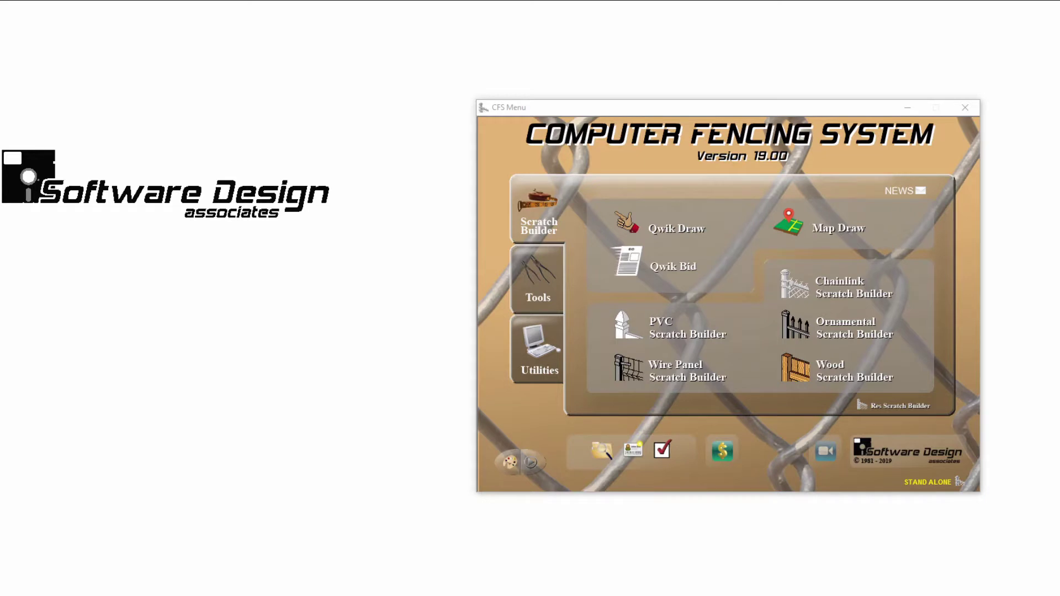
- Open the Backup/Restore utility from the program's utilities
{"action": "left_click", "coordinate": [531, 367]}
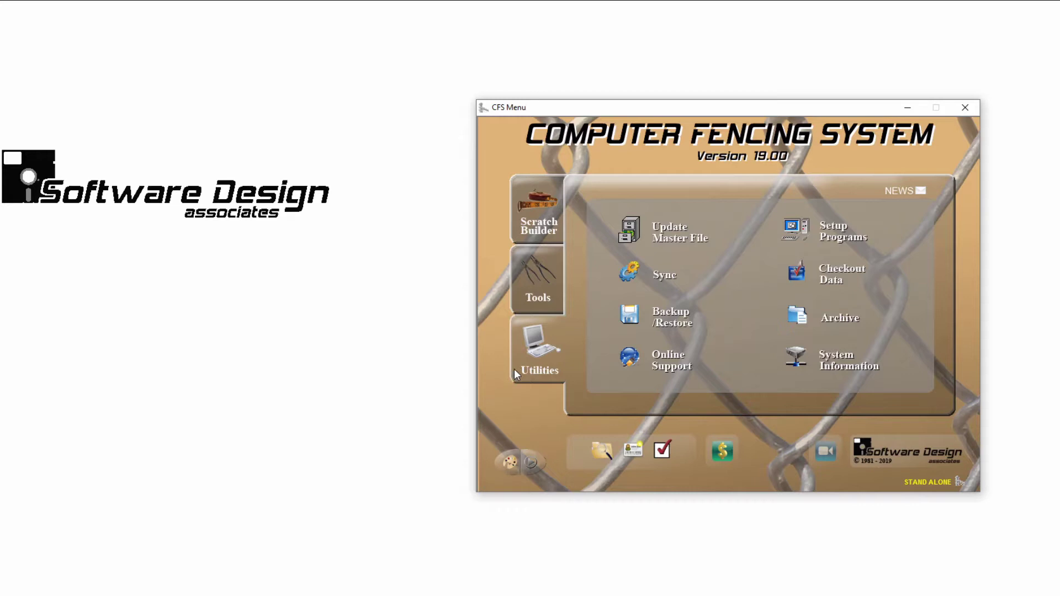
{"action": "left_click", "coordinate": [661, 324]}
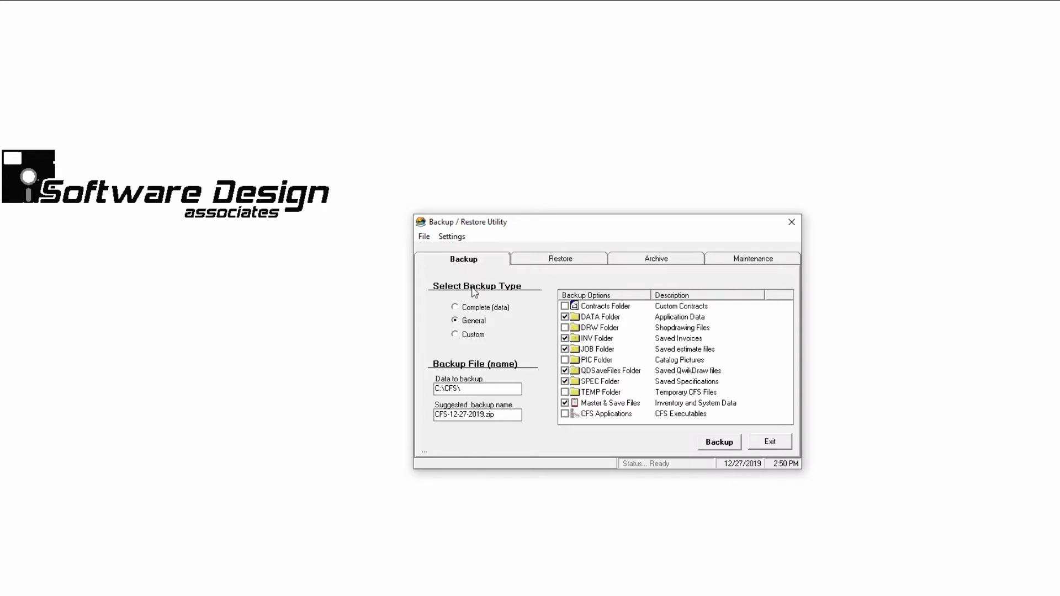
- Try the Complete, General and Custom backup types, and include only Master & Save Files in the custom backup
{"action": "left_click", "coordinate": [466, 311]}
{"action": "left_click", "coordinate": [470, 321]}
{"action": "left_click", "coordinate": [473, 335]}
{"action": "left_click", "coordinate": [478, 313]}
{"action": "left_click", "coordinate": [473, 323]}
{"action": "left_click", "coordinate": [478, 339]}
{"action": "left_click", "coordinate": [564, 403]}
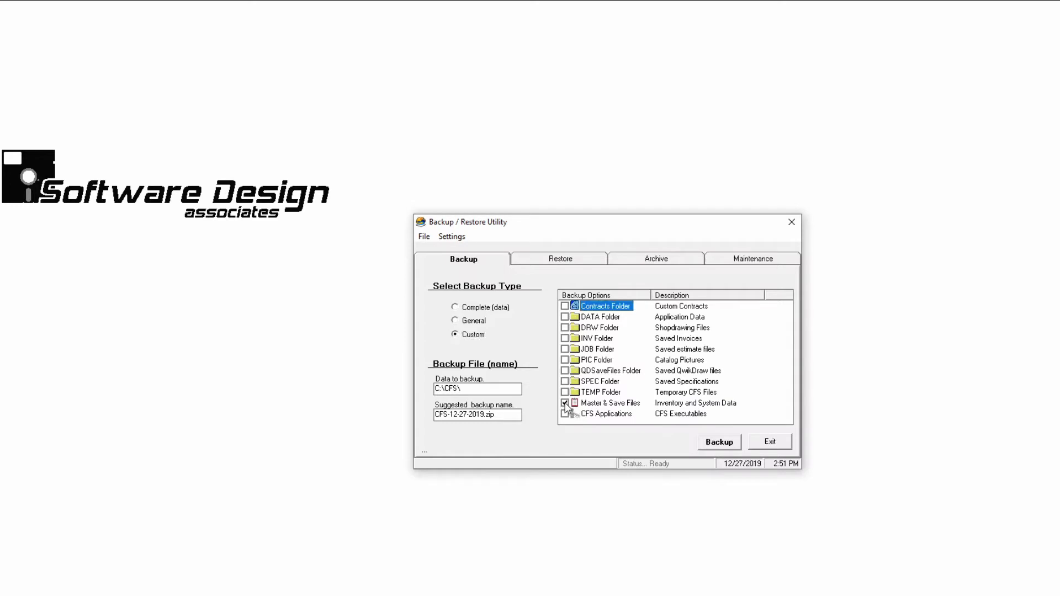
{"action": "left_click", "coordinate": [605, 406]}
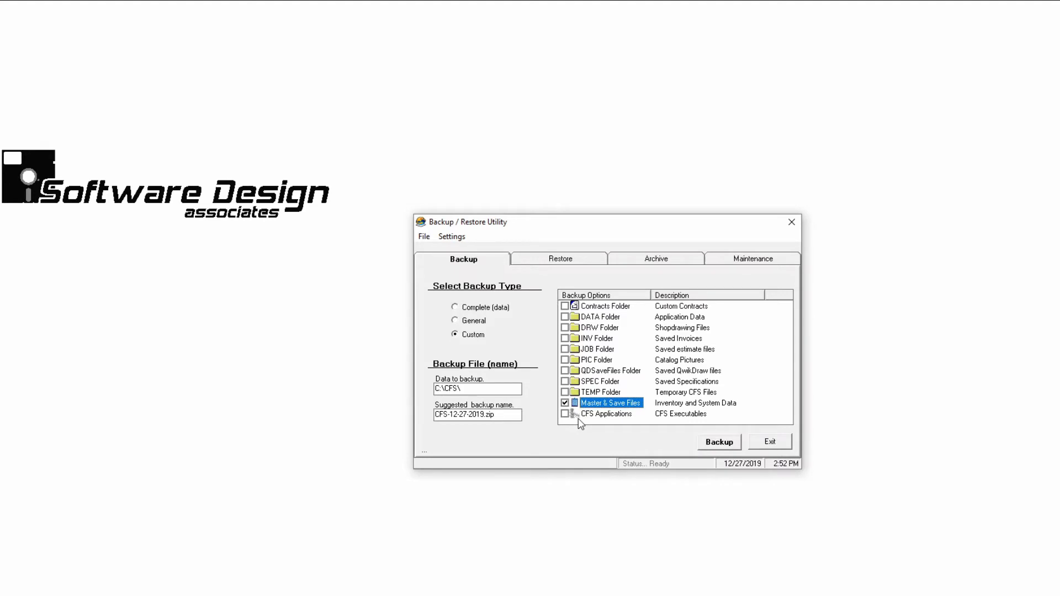
- Add the suffix 9AM after the date in the suggested backup file name
{"action": "left_click", "coordinate": [465, 390]}
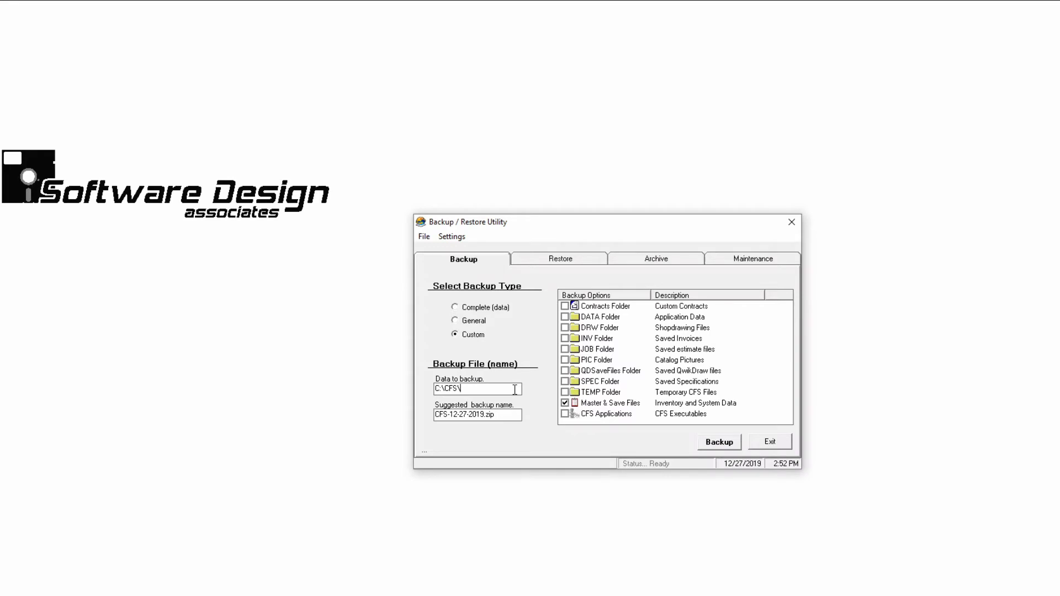
{"action": "left_click", "coordinate": [459, 418]}
{"action": "left_click", "coordinate": [447, 414]}
{"action": "type", "text": "9"}
{"action": "key", "text": "Caps_Lock"}
{"action": "type", "text": "AM"}
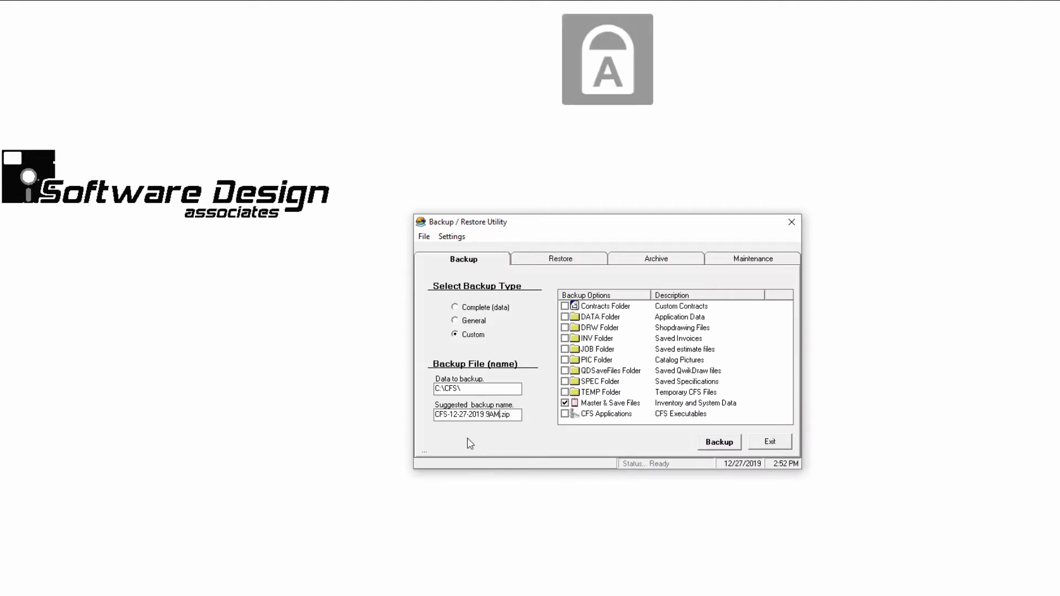
- Replace the time suffix in the backup name so it reads CFS-12-27-2019 BEFORE SPS.zip
{"action": "key", "text": "BackSpace"}
{"action": "key", "text": "BackSpace"}
{"action": "key", "text": "BackSpace"}
{"action": "key", "text": "BackSpace"}
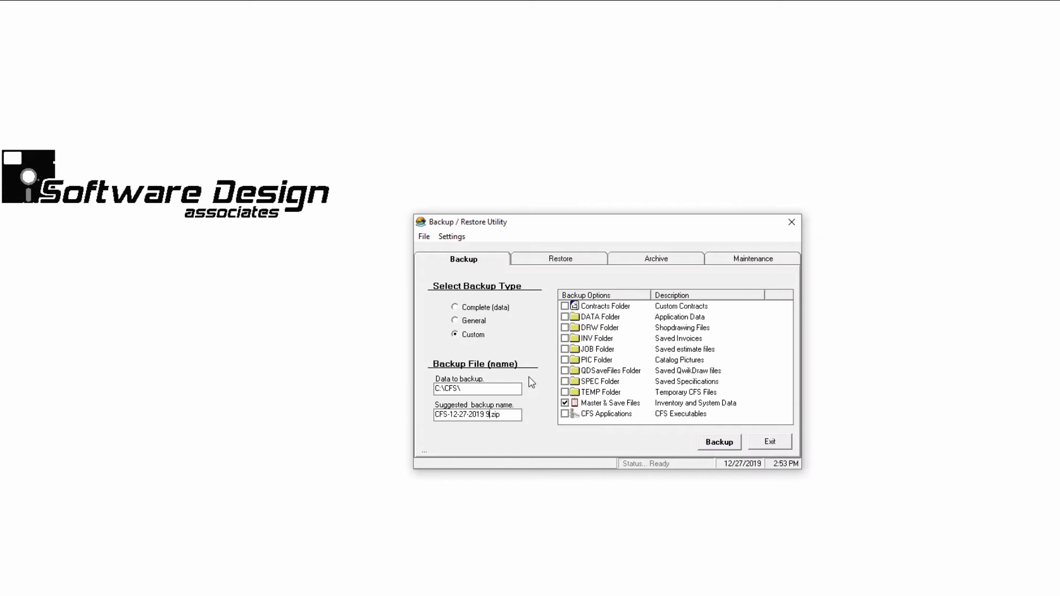
{"action": "type", "text": "BEFORE SPS"}
- Run a Complete (data) backup and save it in the CFS Backups folder on the Desktop
{"action": "left_click", "coordinate": [496, 310]}
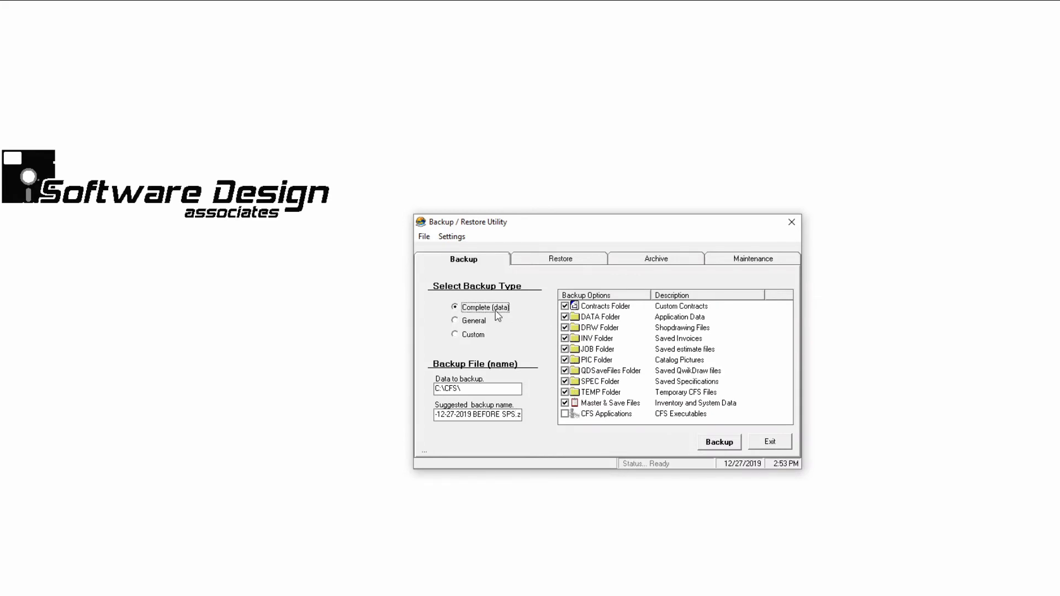
{"action": "left_click", "coordinate": [702, 437]}
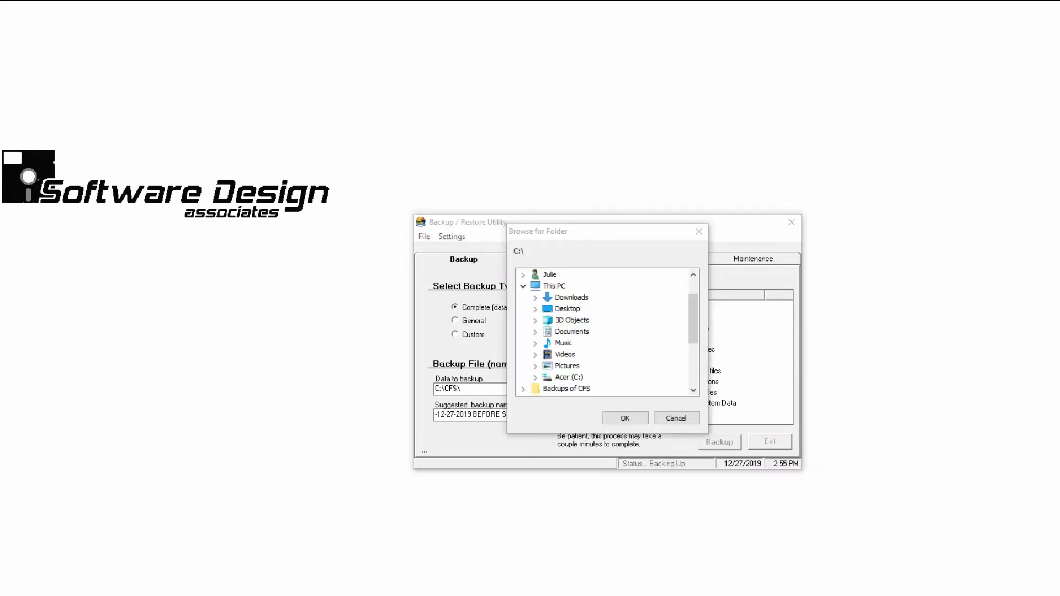
{"action": "left_click", "coordinate": [560, 312]}
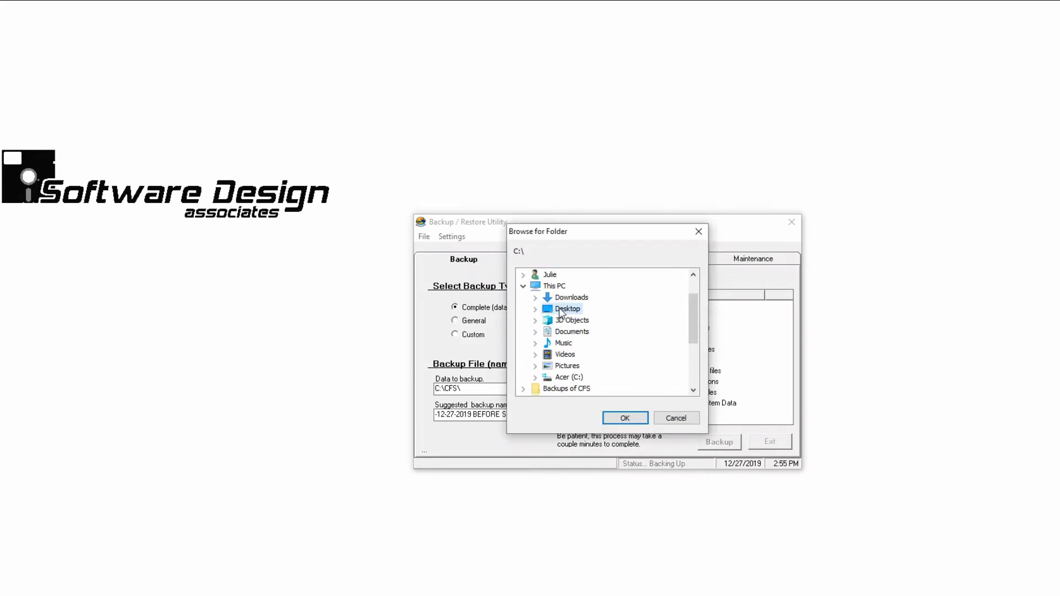
{"action": "double_click", "coordinate": [560, 312]}
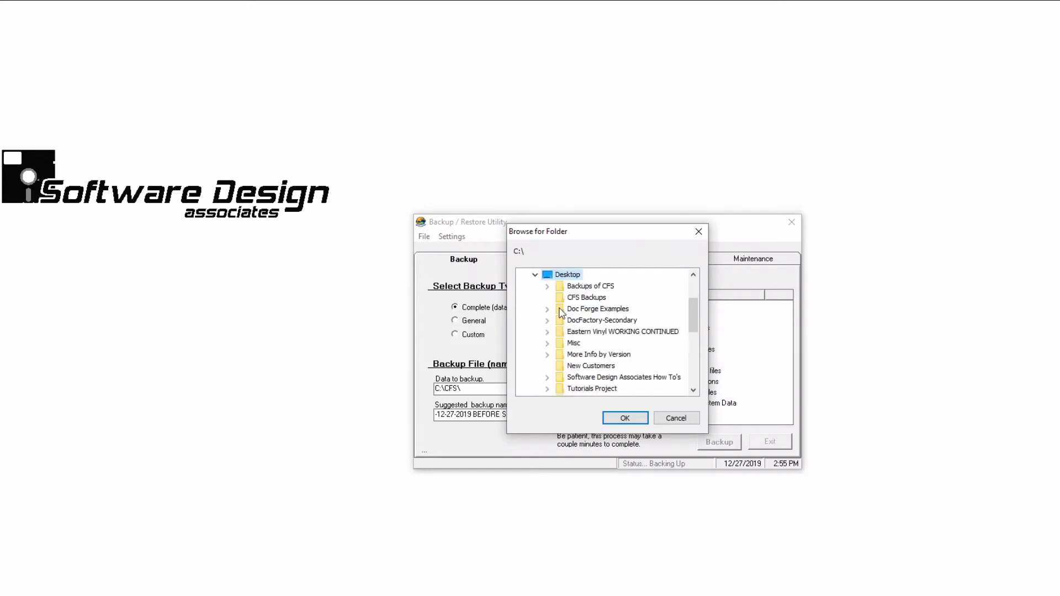
{"action": "left_click", "coordinate": [586, 290]}
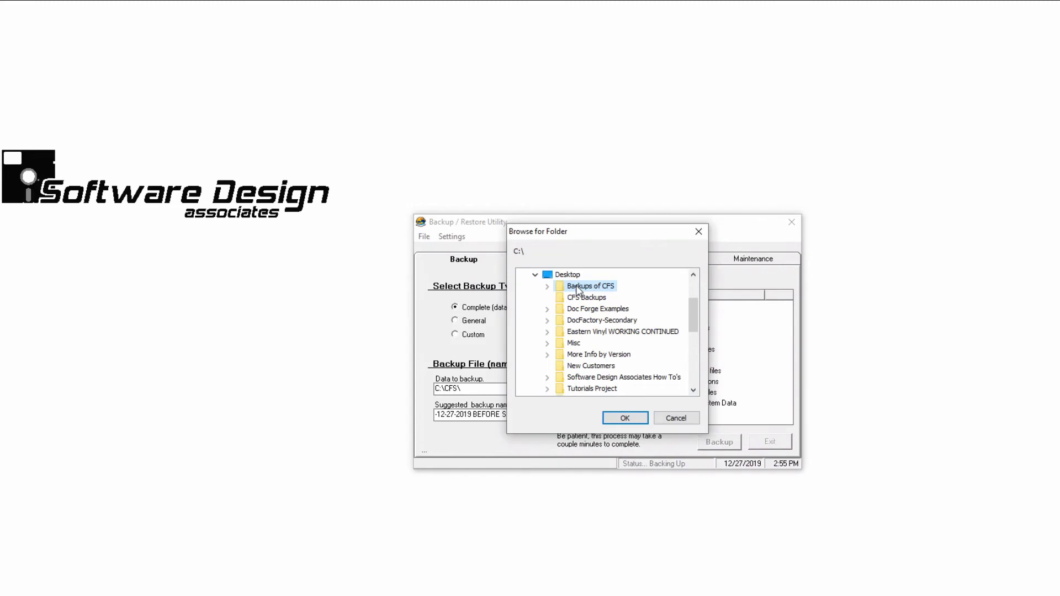
{"action": "left_click", "coordinate": [579, 299]}
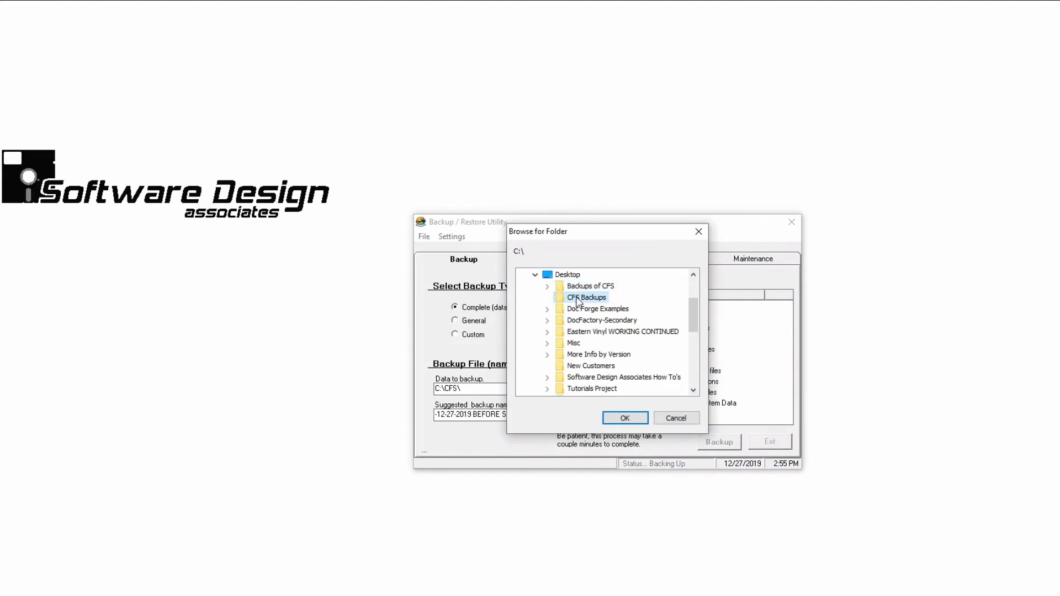
{"action": "left_click", "coordinate": [636, 418]}
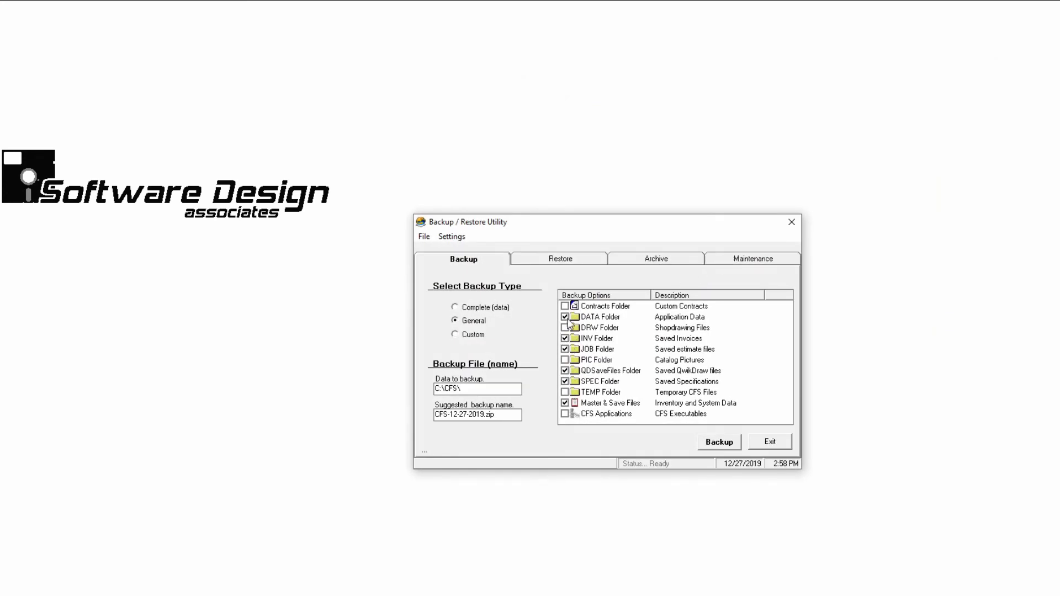
- Switch to restoring a backup and enter the code word to unlock the restricted routine
{"action": "left_click", "coordinate": [575, 269]}
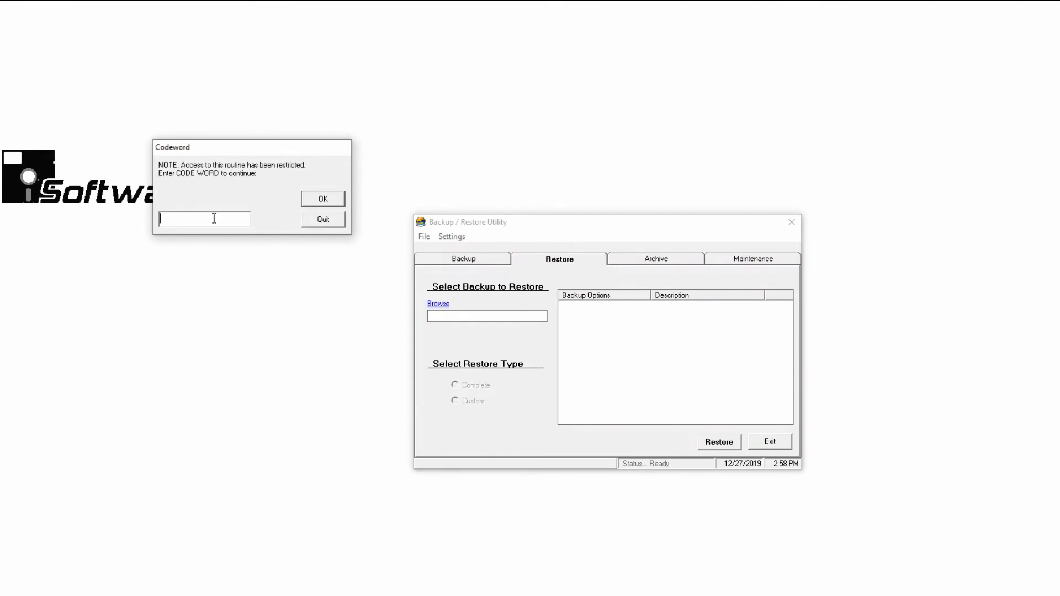
{"action": "key", "text": "Caps_Lock"}
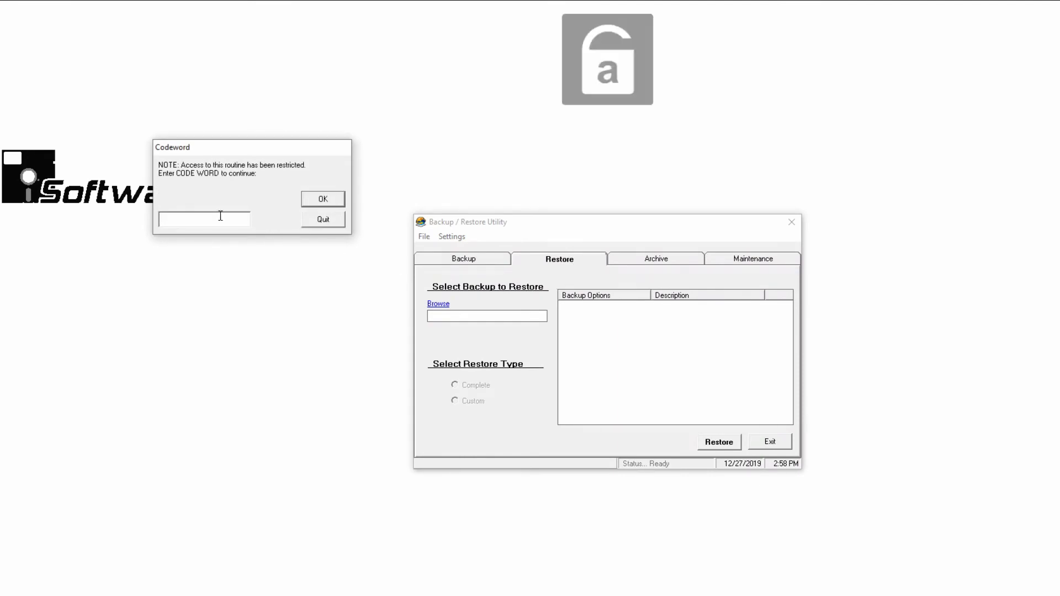
{"action": "key", "text": "Caps_Lock"}
{"action": "type", "text": "***"}
{"action": "key", "text": "Return"}
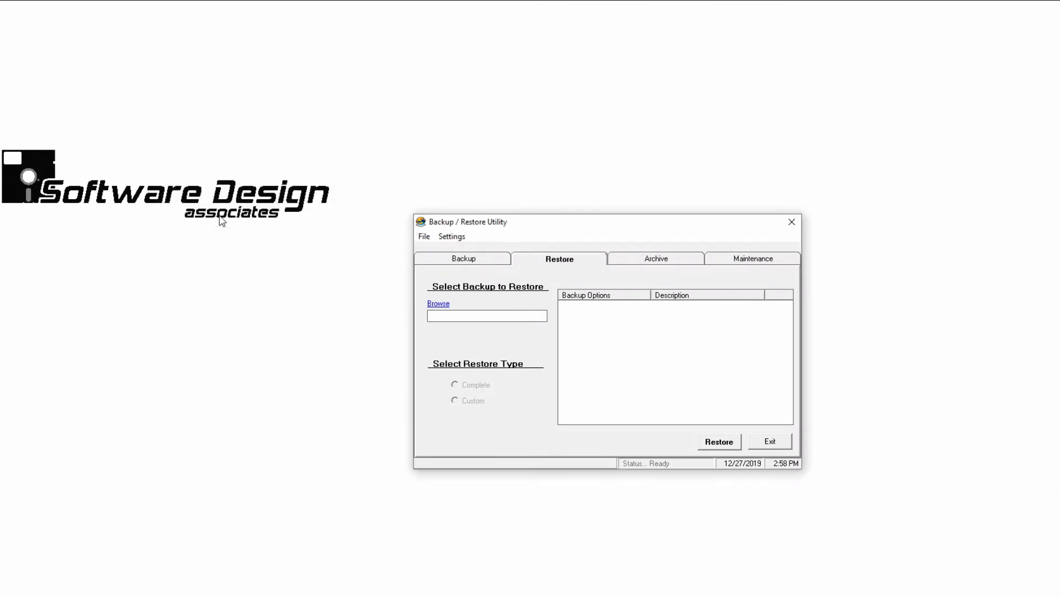
- Load CFS-12-27-2019 BEFORE SPS.zip from the CFS Backups folder as the backup to restore
{"action": "left_click", "coordinate": [436, 304]}
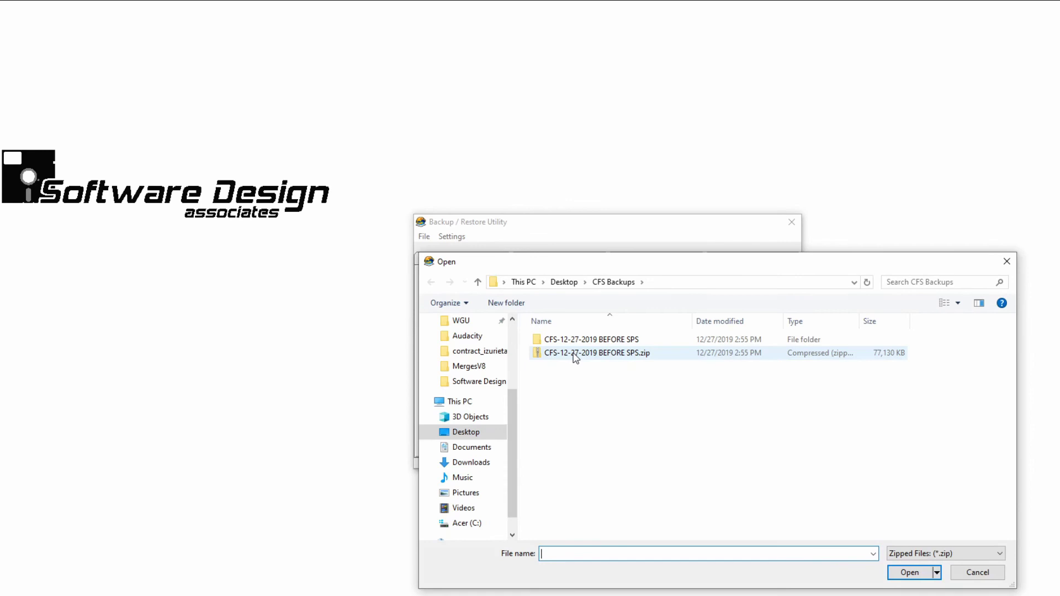
{"action": "left_click", "coordinate": [574, 356]}
{"action": "left_click", "coordinate": [916, 574]}
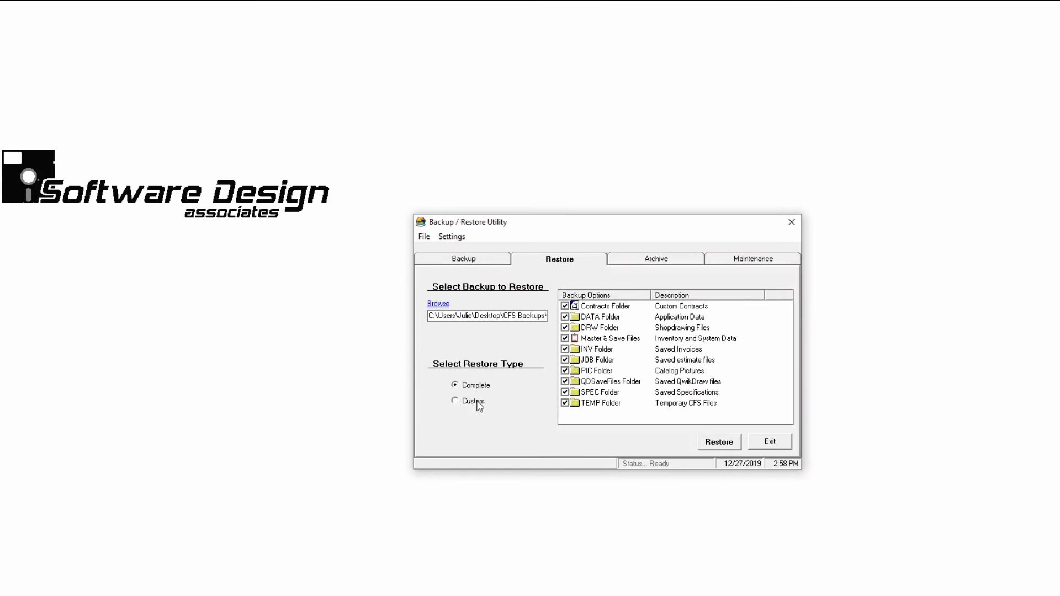
- Run a Custom restore of only Master & Save Files and the SPEC Folder, and exit the utility
{"action": "left_click", "coordinate": [479, 406]}
{"action": "left_click", "coordinate": [565, 338]}
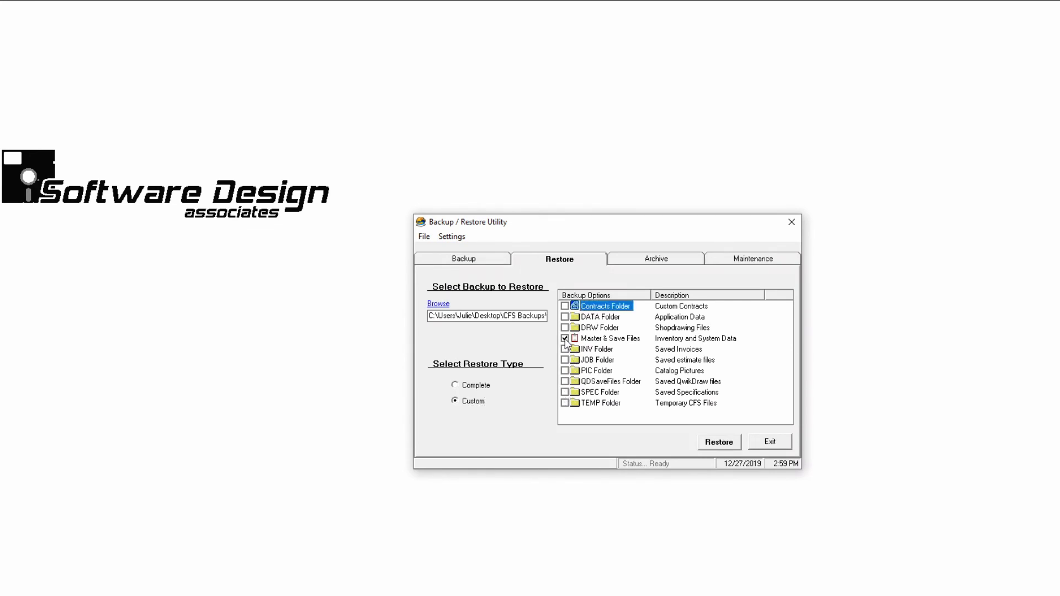
{"action": "left_click", "coordinate": [596, 339]}
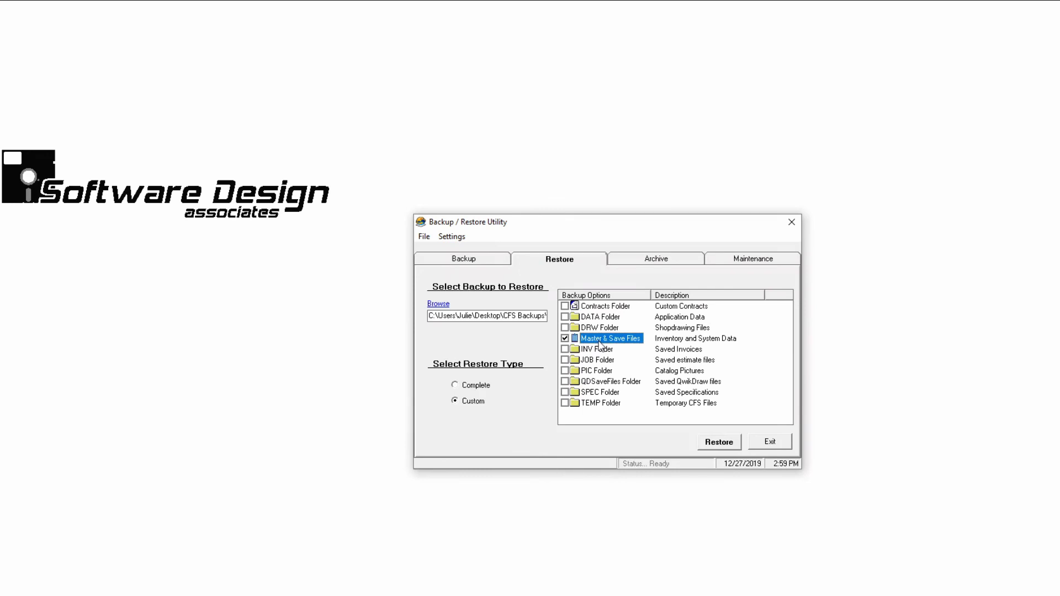
{"action": "left_click", "coordinate": [565, 392]}
{"action": "left_click", "coordinate": [719, 444]}
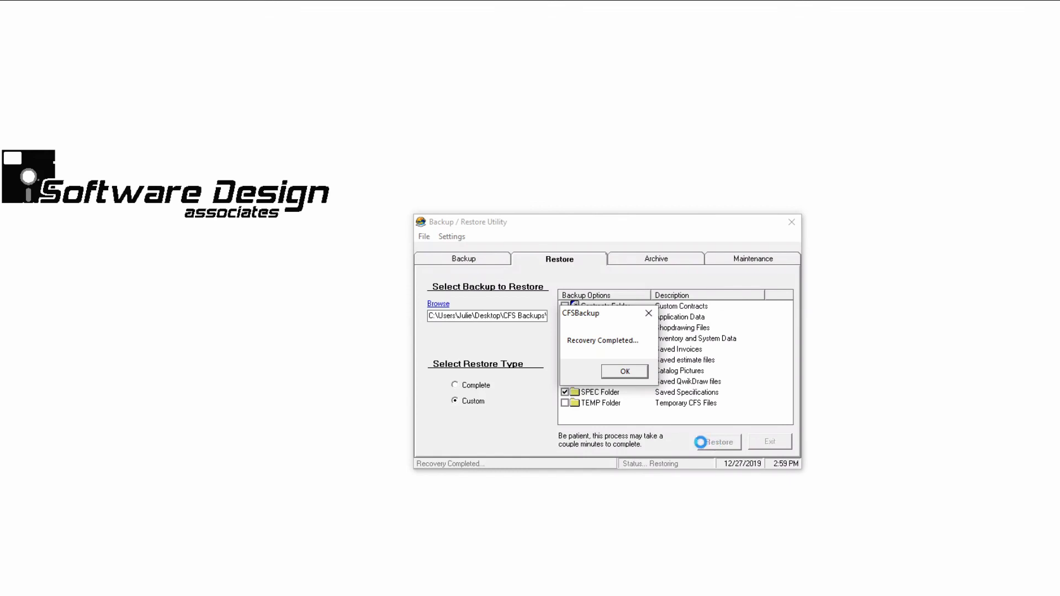
{"action": "left_click", "coordinate": [625, 372]}
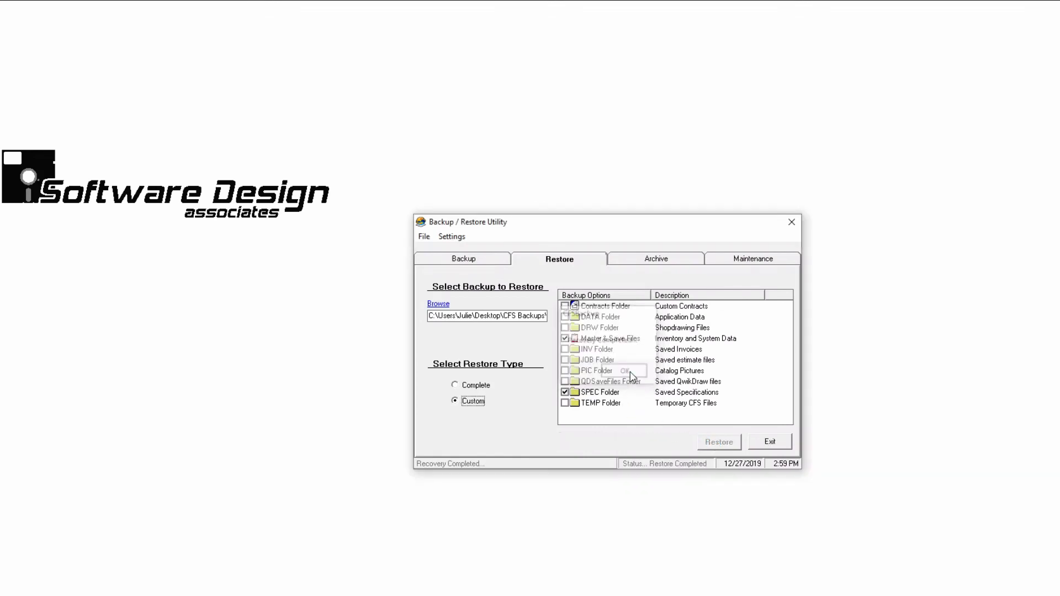
{"action": "left_click", "coordinate": [771, 442]}
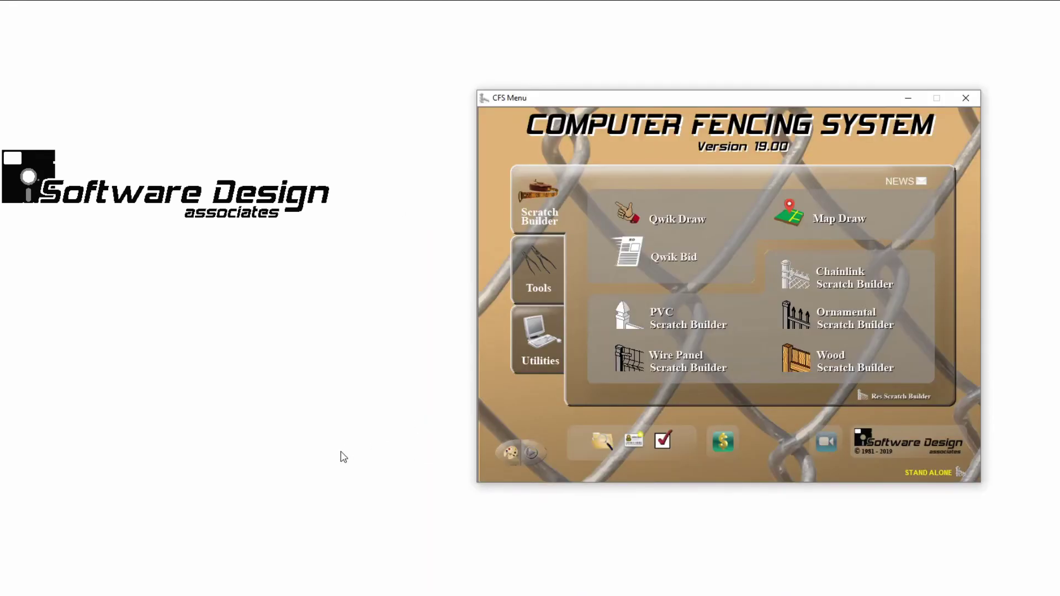